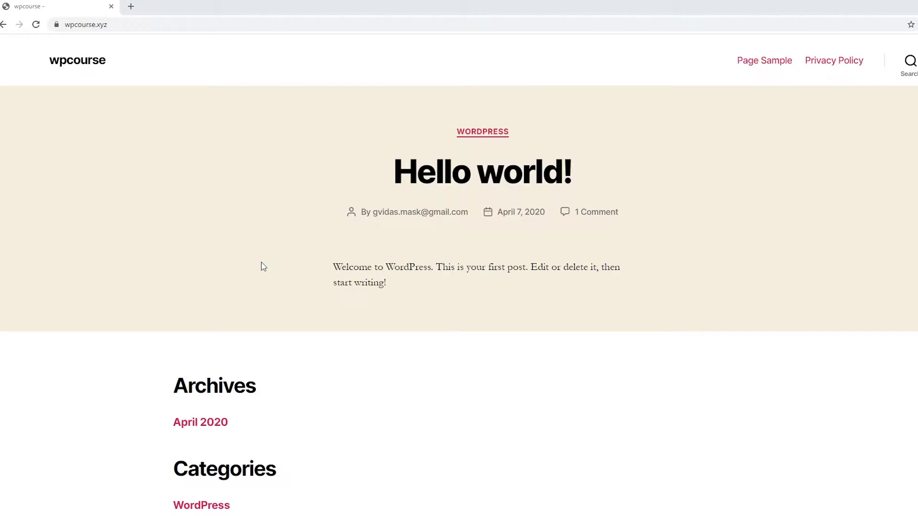
Step: Append /wp-admin to the wpcourse.xyz address to reach the WordPress login page
left_click(130, 24)
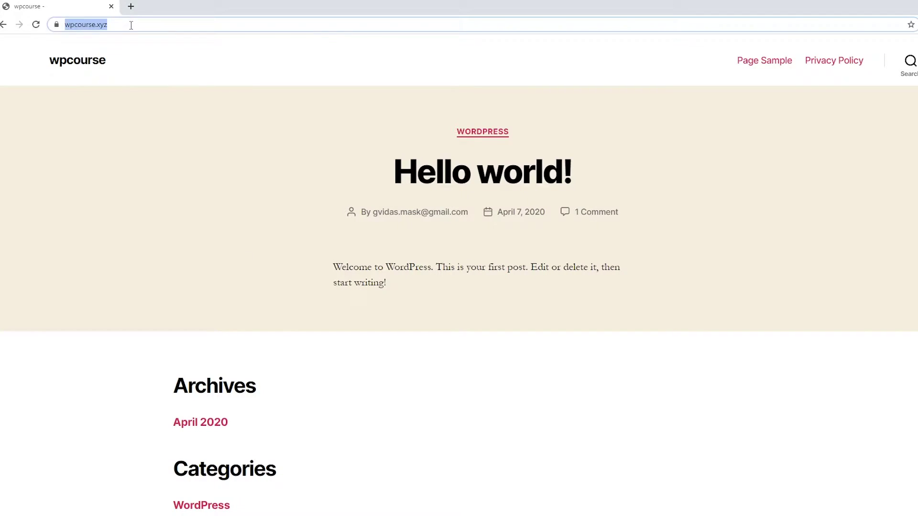
left_click(130, 24)
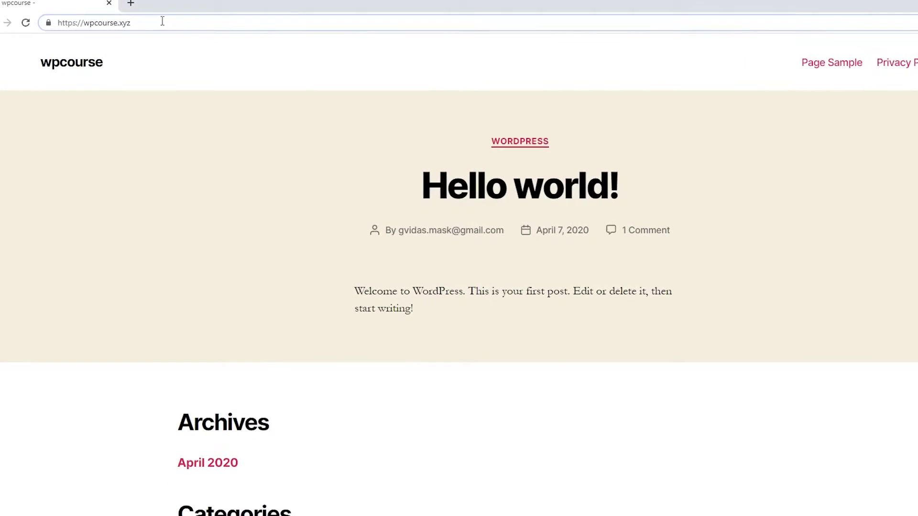
type("/wp")
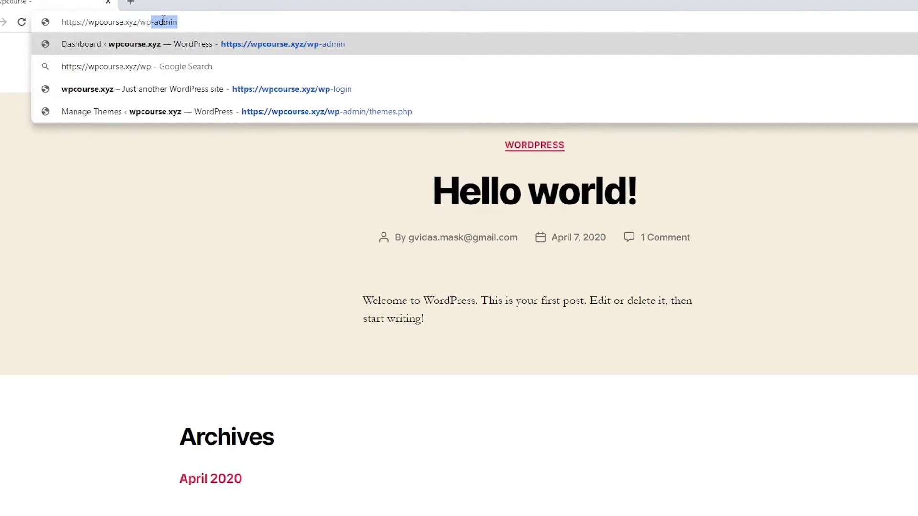
key("Right")
key("Return")
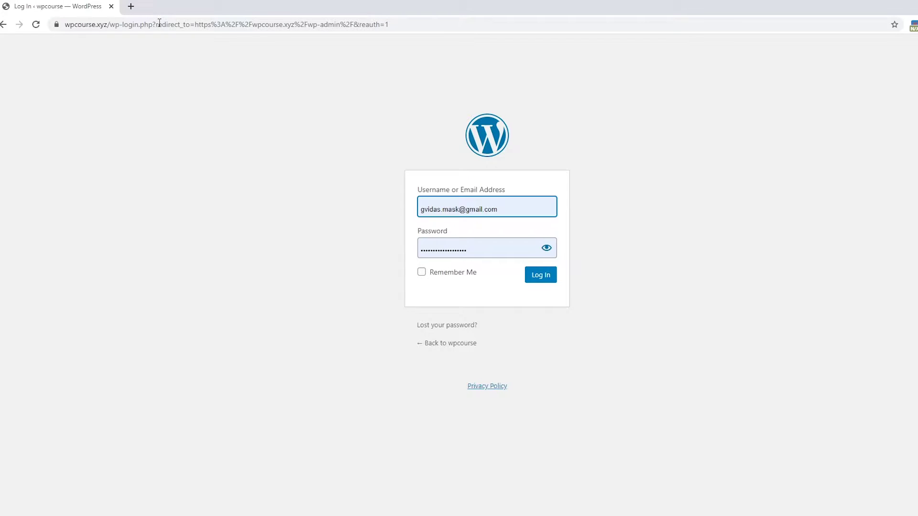
Step: Log in with Remember Me ticked to reach the wpcourse Dashboard
left_click(421, 272)
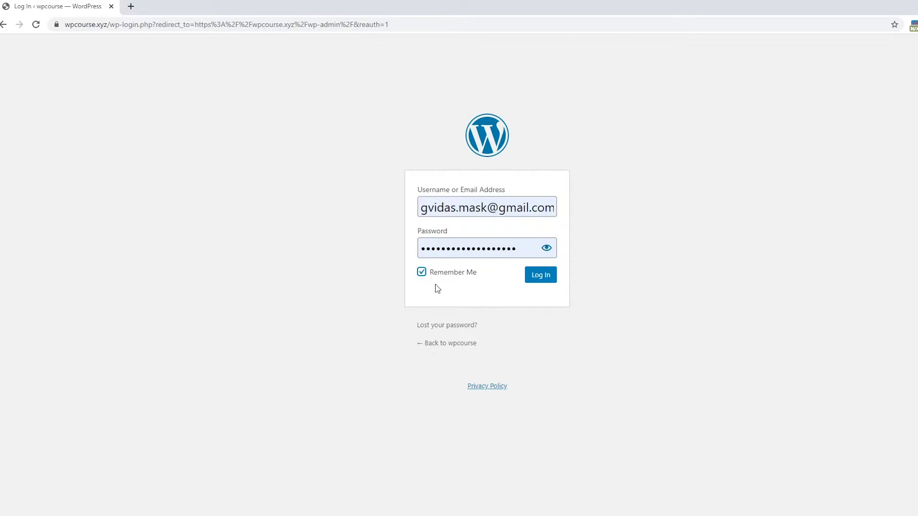
left_click(541, 280)
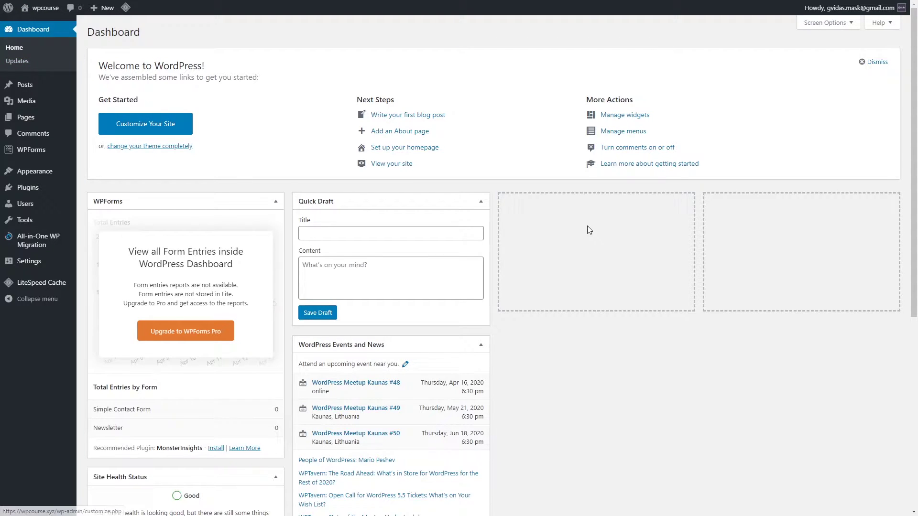
Step: Scroll through the Dashboard widgets, then open Dashboard > Updates confirming version 5.4 is current
scroll(543, 242, "down", 4)
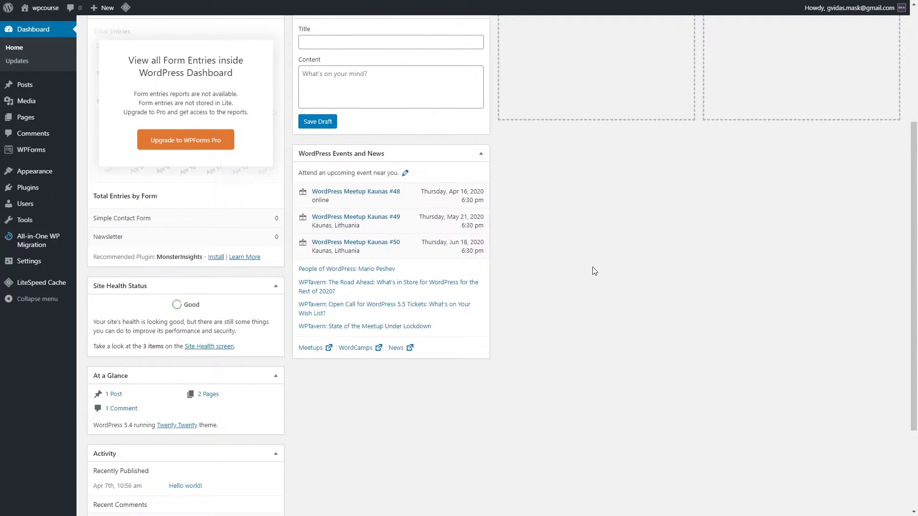
scroll(594, 271, "up", 4)
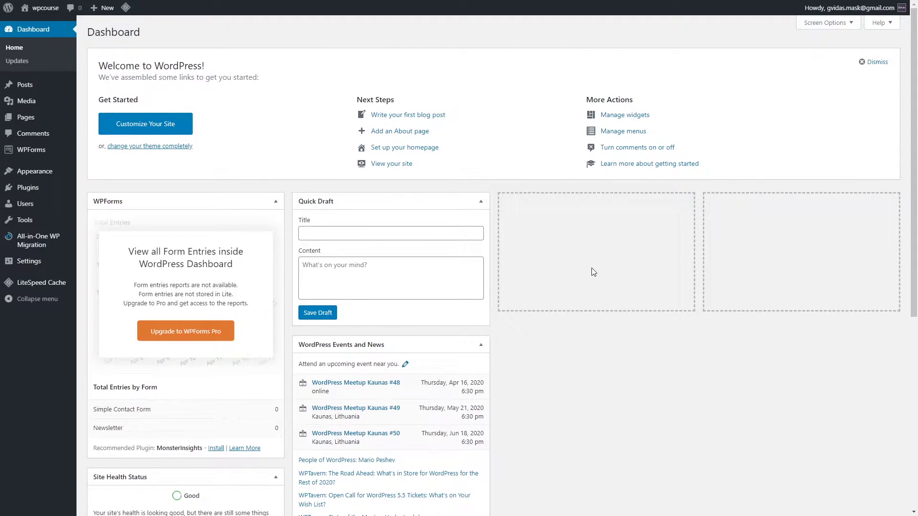
scroll(593, 272, "down", 6)
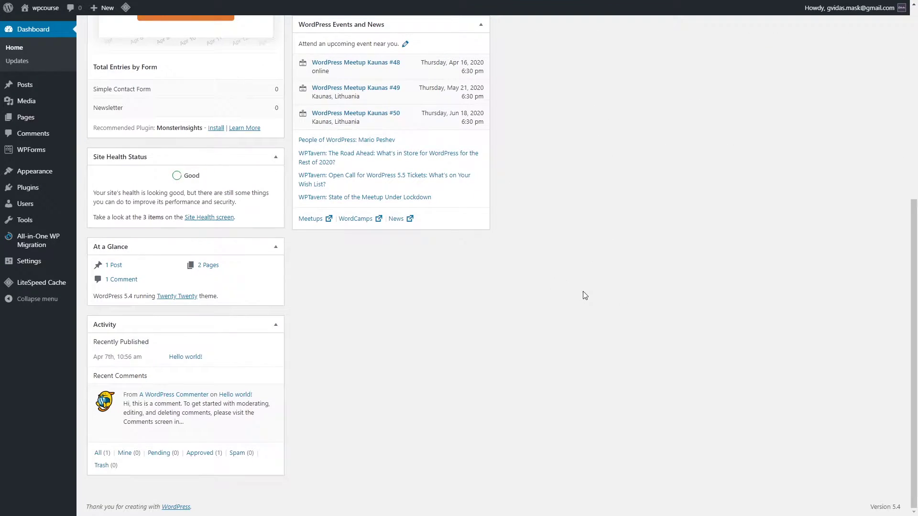
scroll(375, 338, "up", 3)
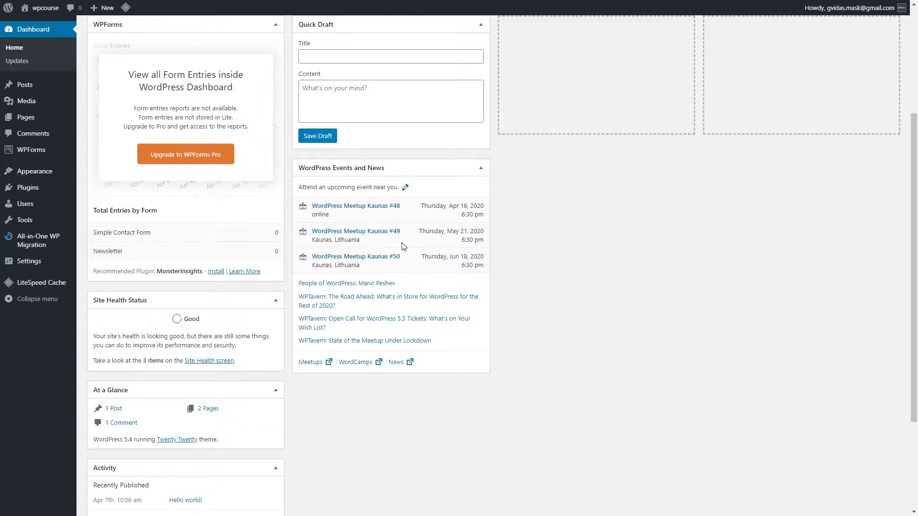
scroll(401, 247, "up", 4)
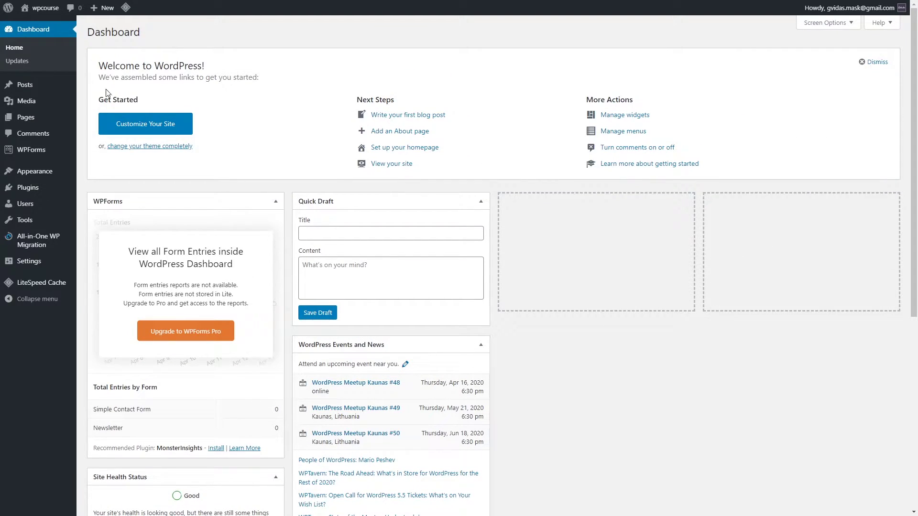
left_click(17, 61)
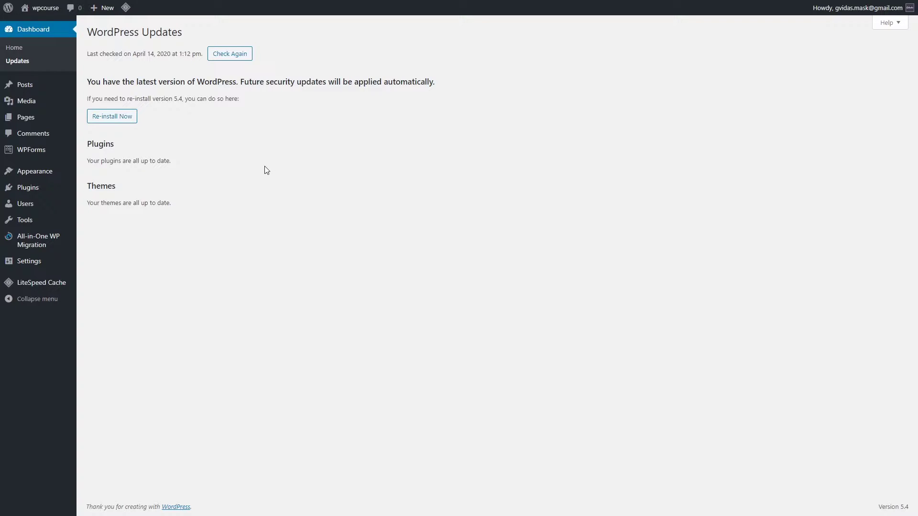
mouse_move(33, 88)
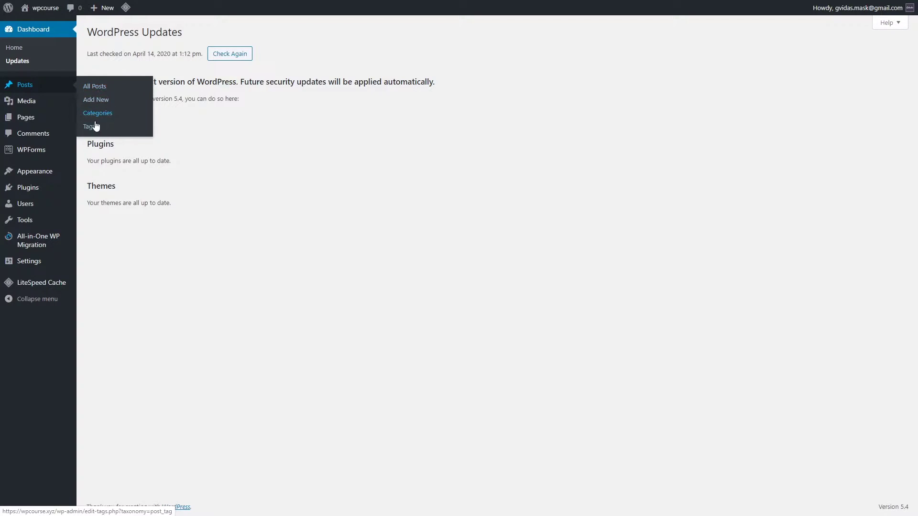
mouse_move(42, 105)
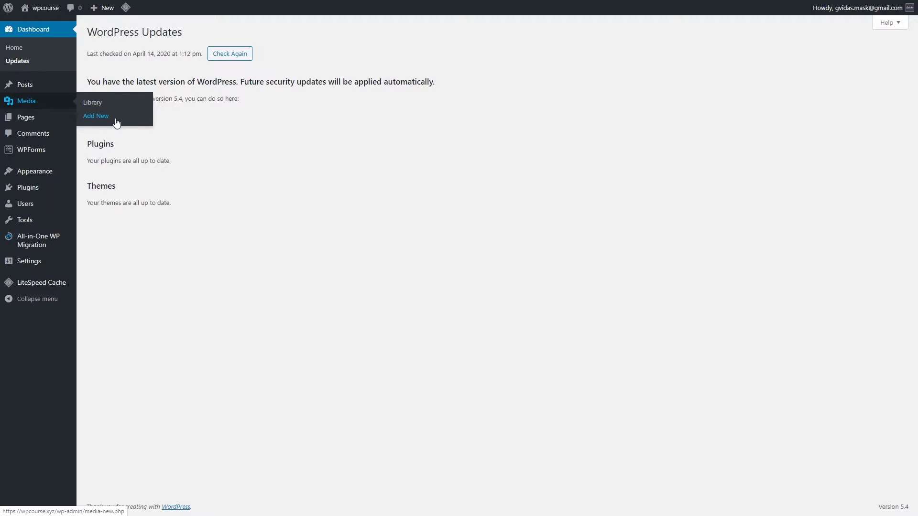
Step: View the empty Media Library, then list all pages: Privacy Policy and Simple Page
left_click(93, 104)
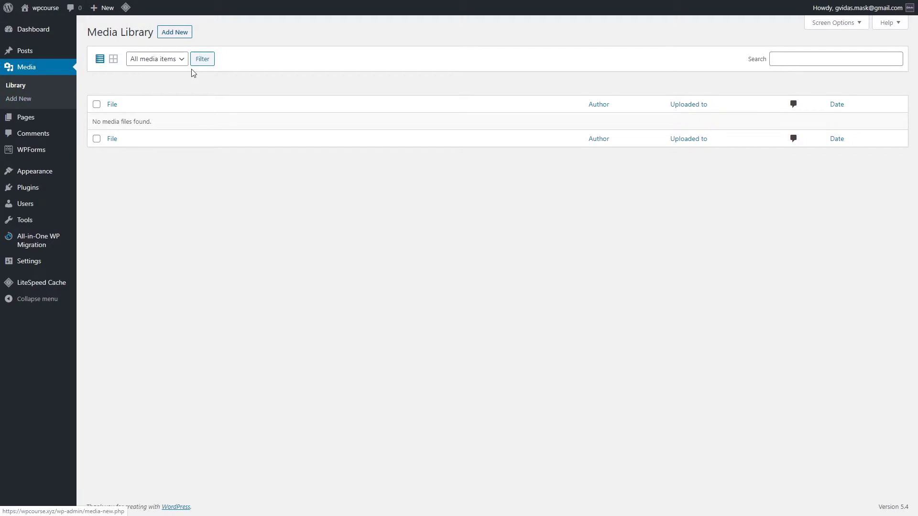
mouse_move(54, 124)
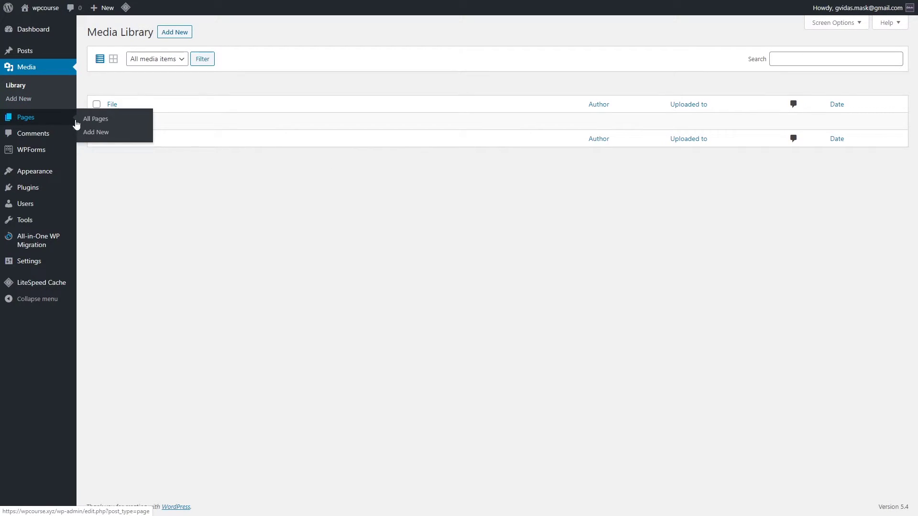
left_click(96, 121)
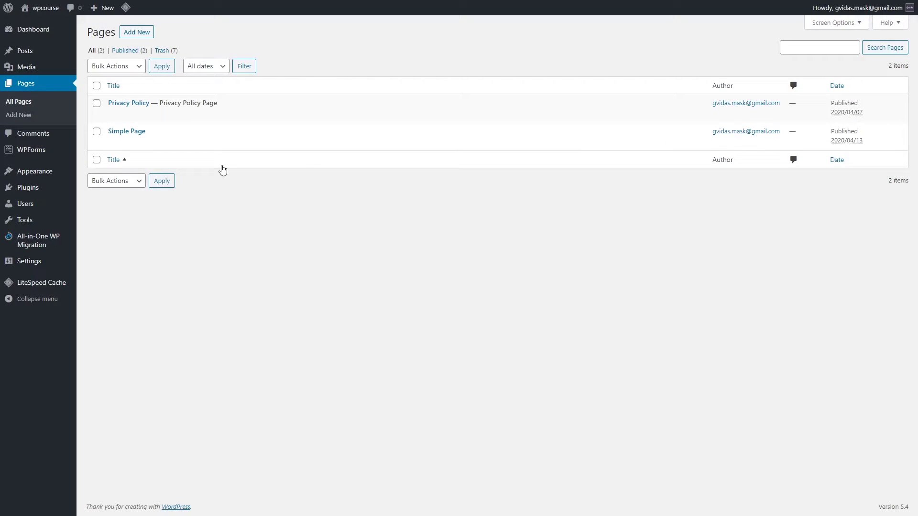
mouse_move(185, 99)
left_click(53, 135)
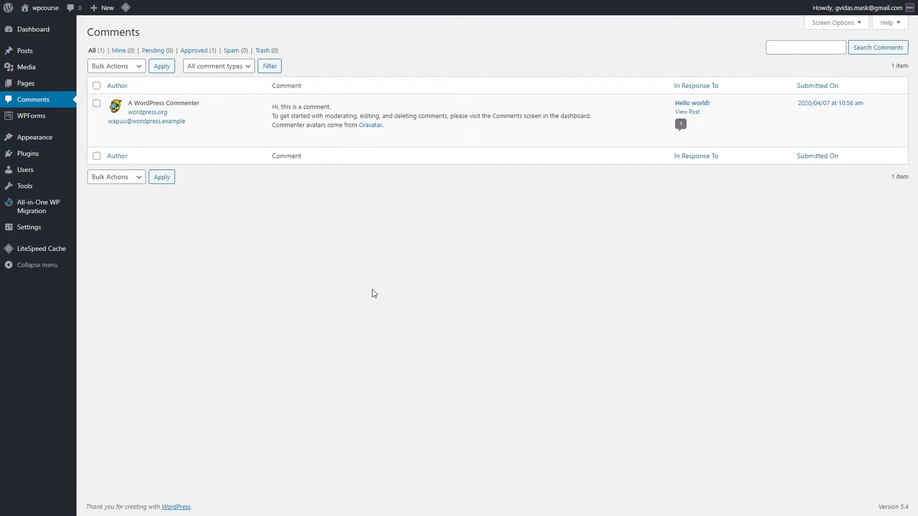
mouse_move(311, 146)
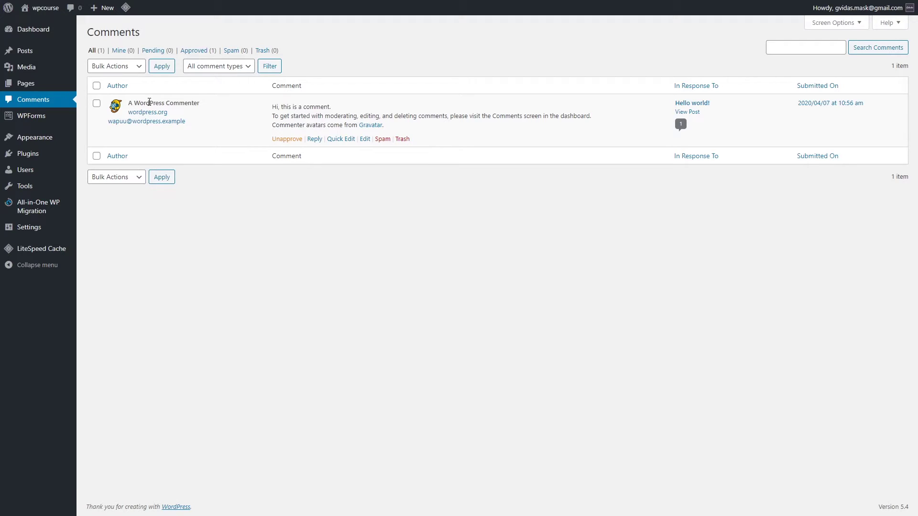
left_click_drag(136, 104, 199, 113)
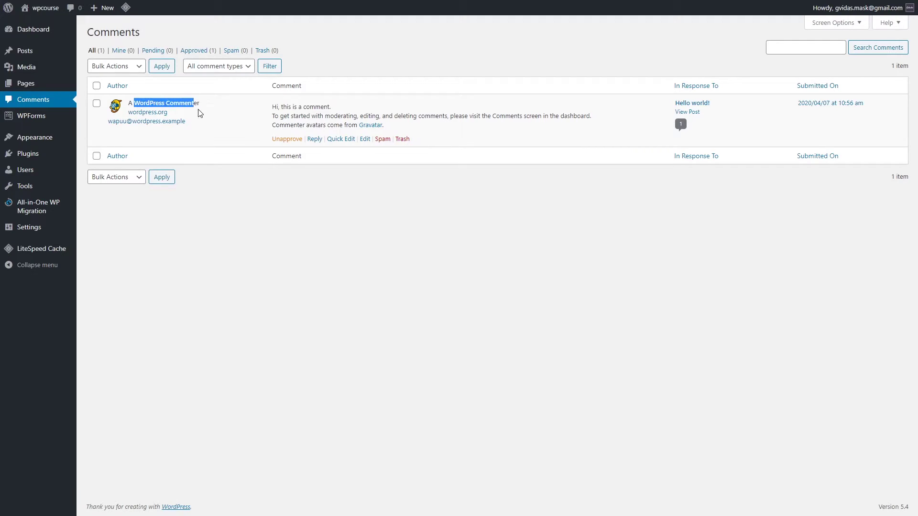
left_click(192, 104)
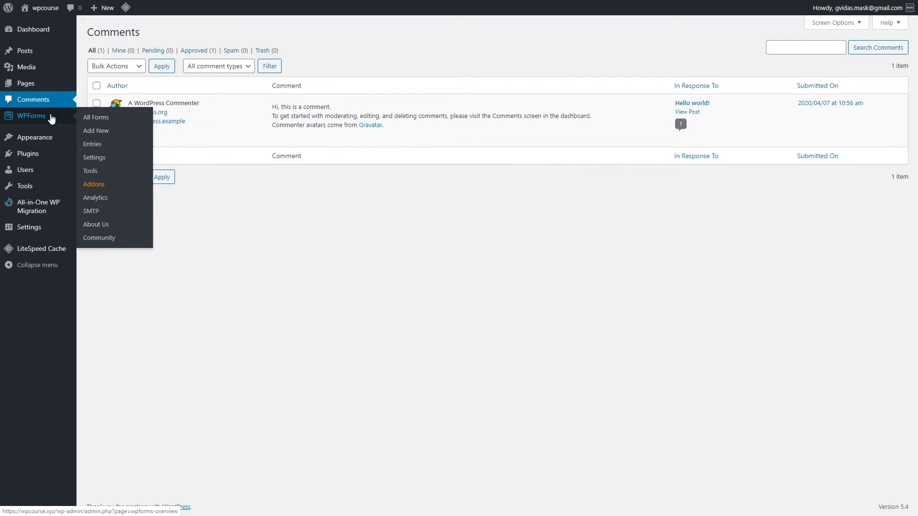
mouse_move(44, 211)
mouse_move(60, 253)
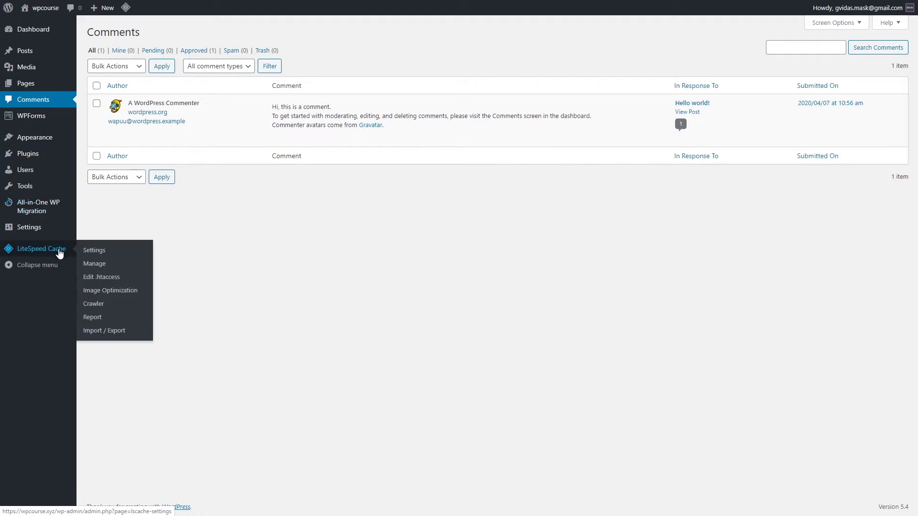
mouse_move(44, 128)
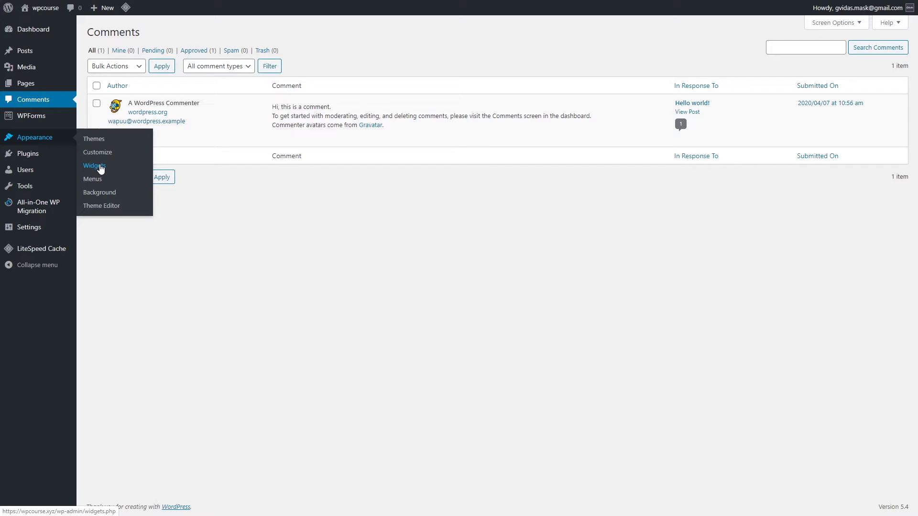
Step: Visit Appearance Widgets and Menus, then open the Theme Editor on Twenty Twenty's style.css
left_click(100, 167)
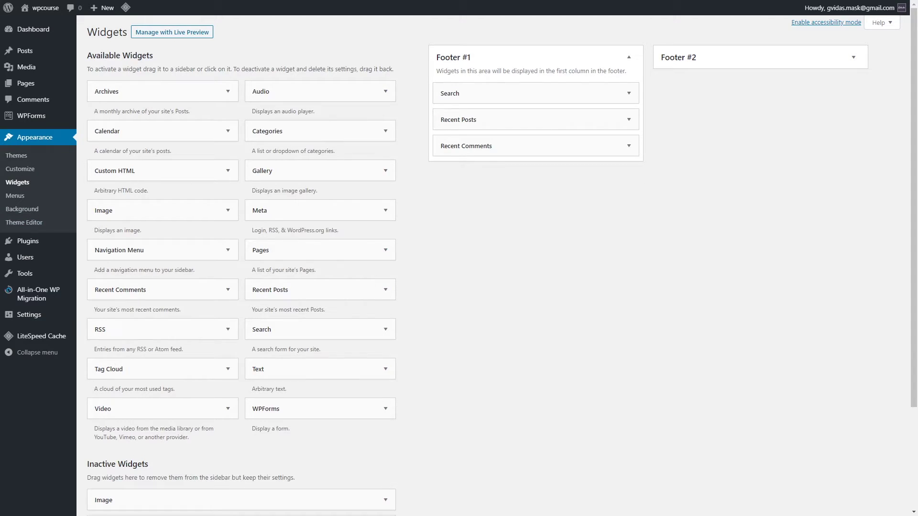
left_click(21, 197)
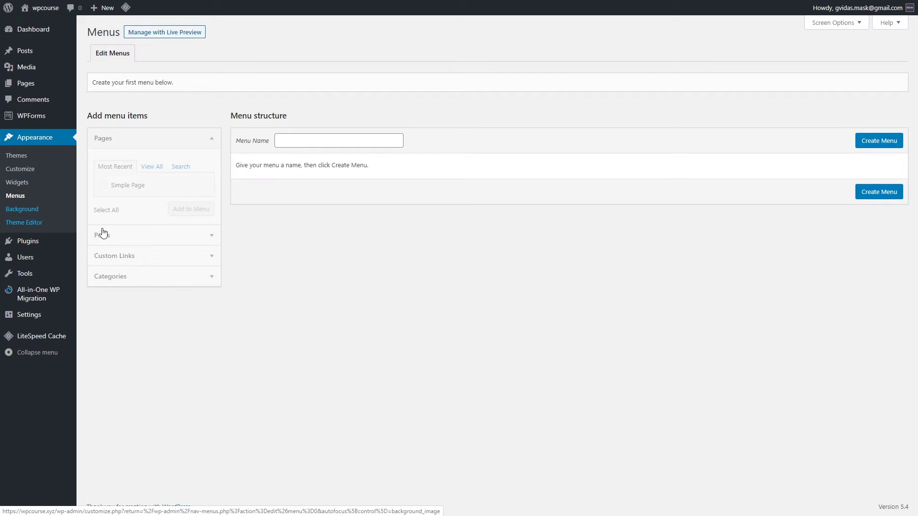
left_click(35, 220)
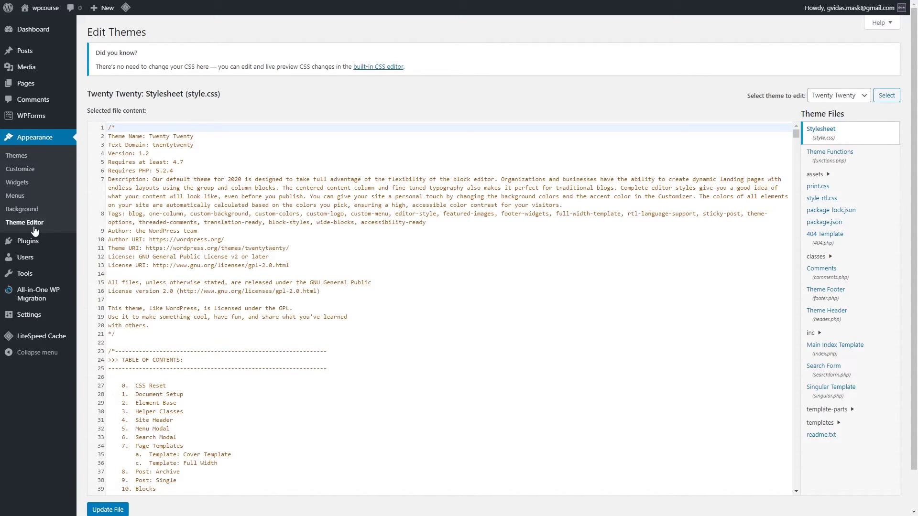
Step: Open Plugins > Installed Plugins, showing five plugins with three active
mouse_move(41, 246)
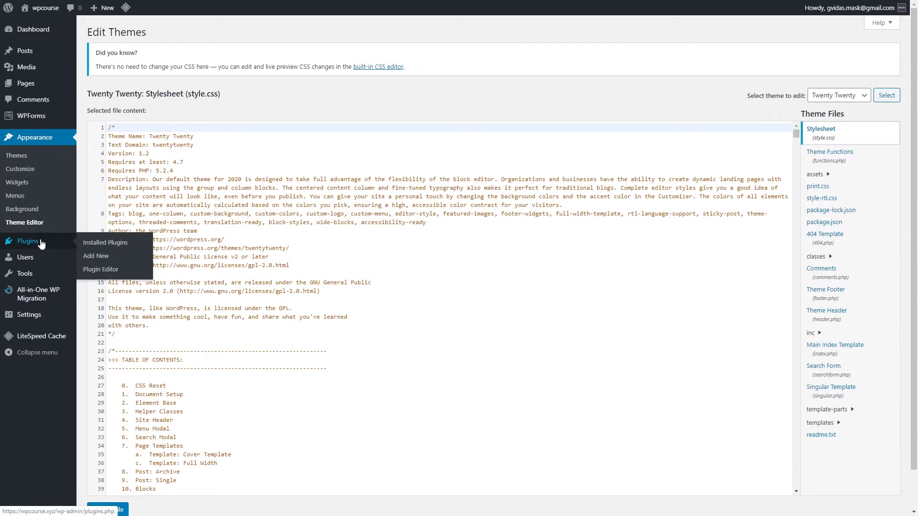
left_click(120, 244)
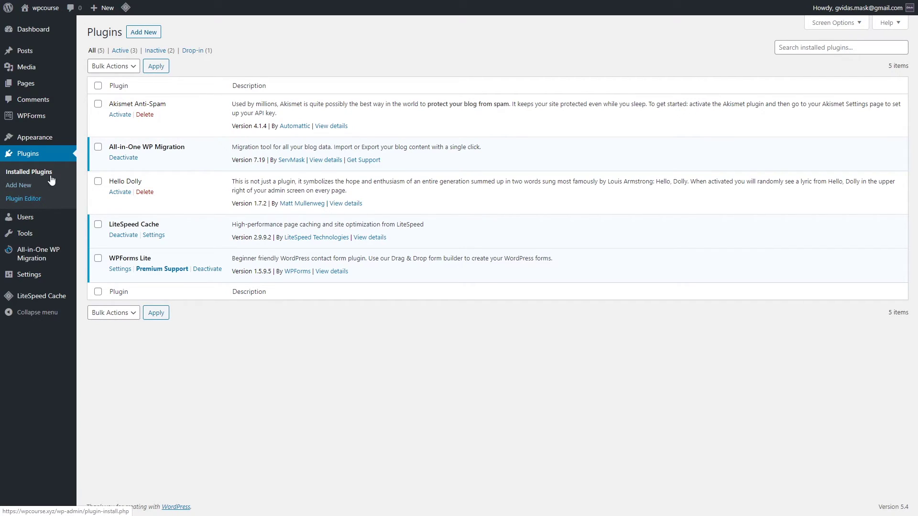
mouse_move(50, 140)
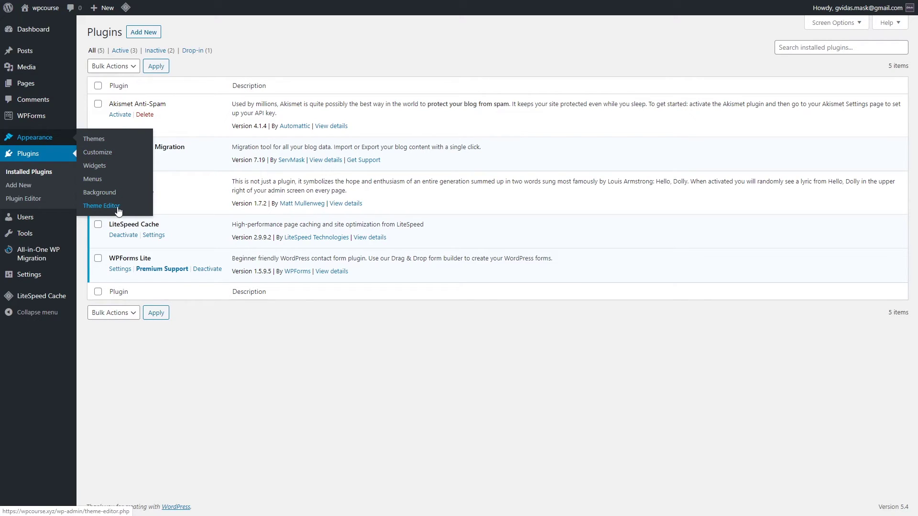
Step: View All Users, then the Add New user form, checking the Role list and keeping Subscriber
mouse_move(43, 223)
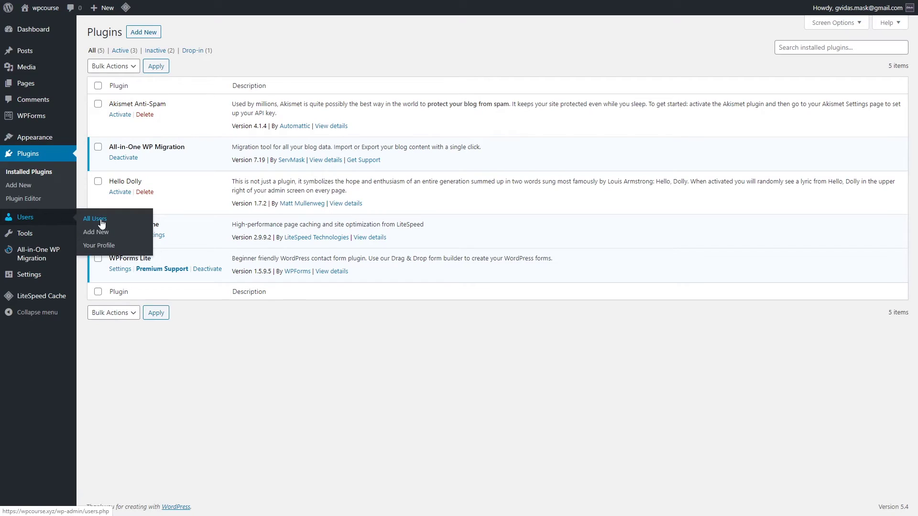
left_click(101, 223)
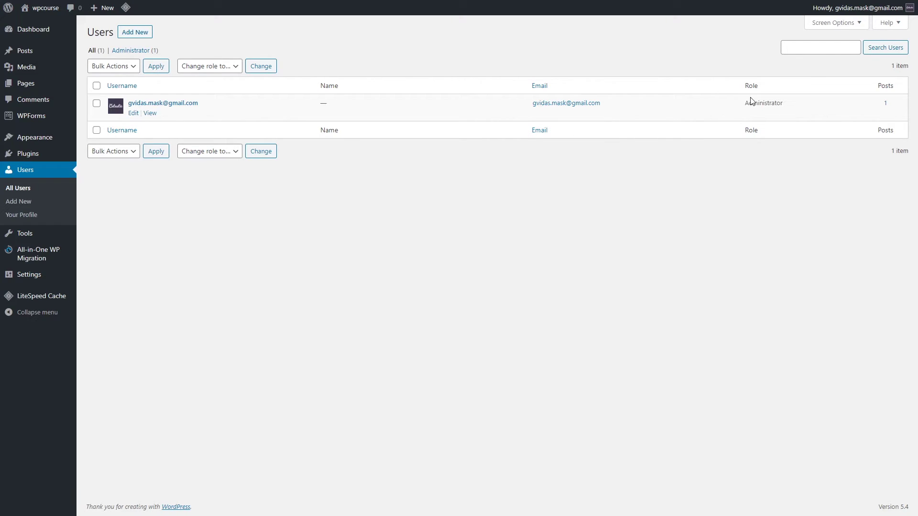
left_click(25, 203)
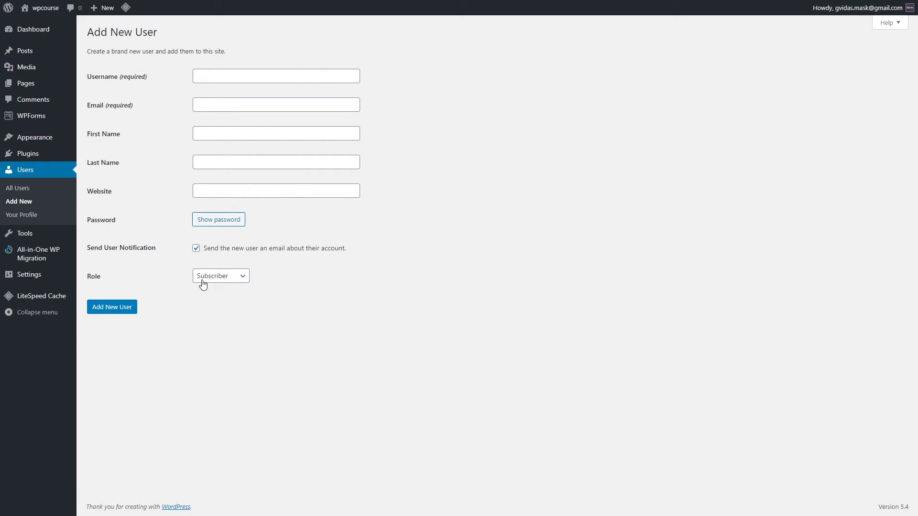
left_click(240, 279)
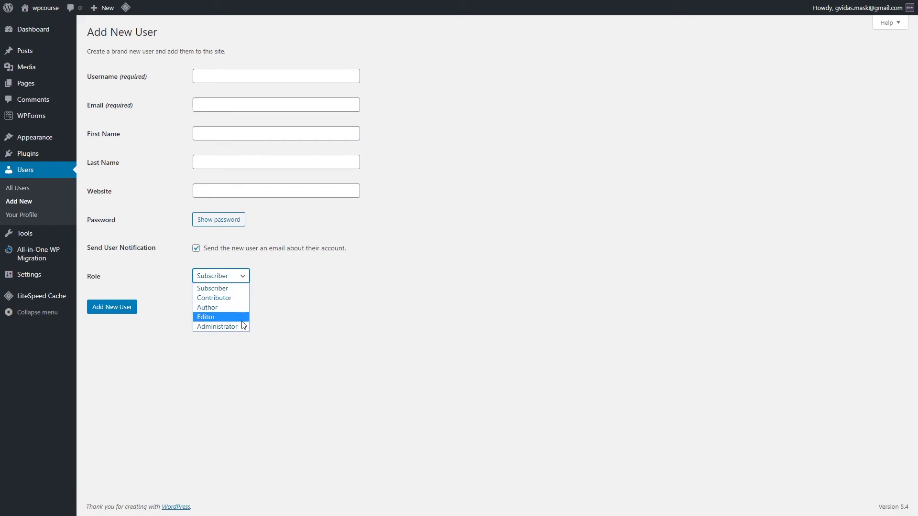
left_click(275, 285)
Step: On Your Profile, try the Light and Blue colour schemes, then return to Default
left_click(31, 215)
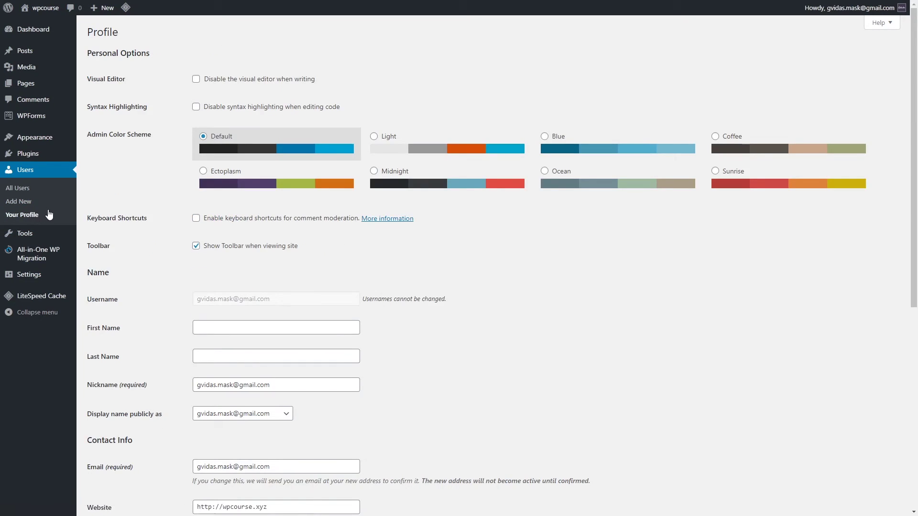
left_click(373, 137)
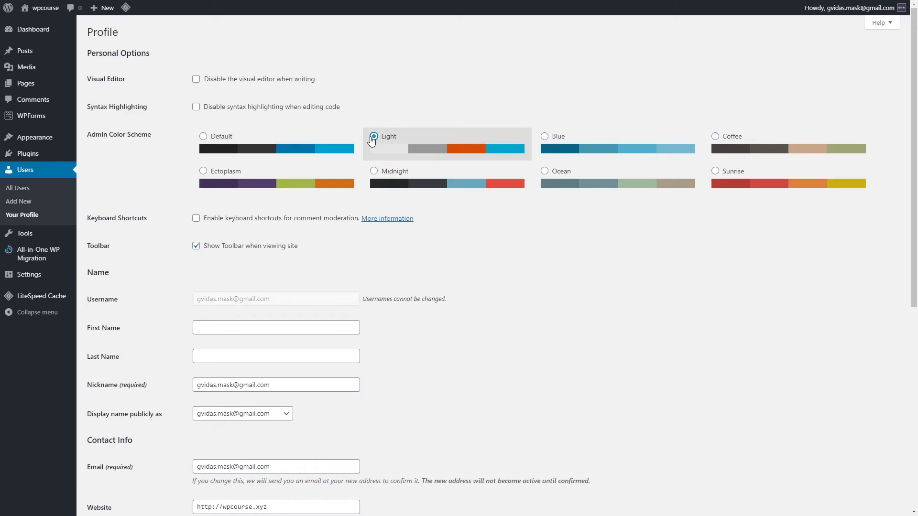
left_click(545, 140)
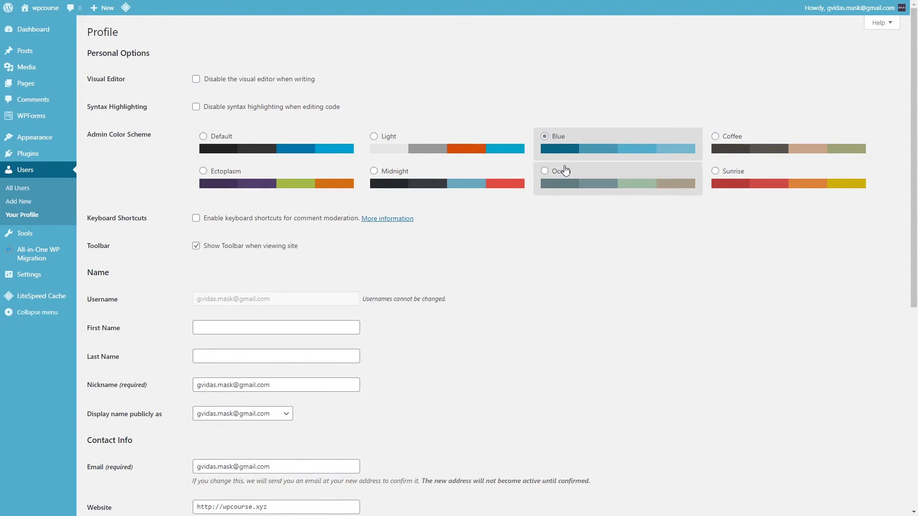
left_click(259, 144)
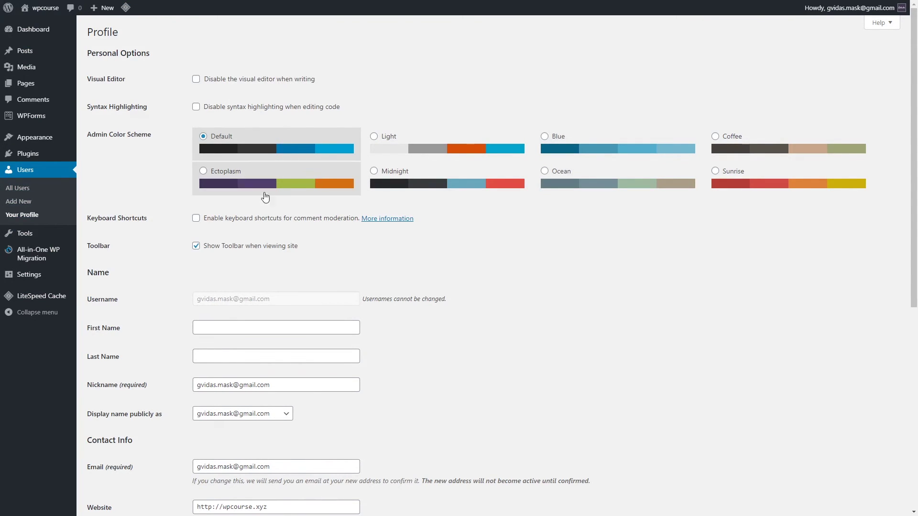
mouse_move(43, 239)
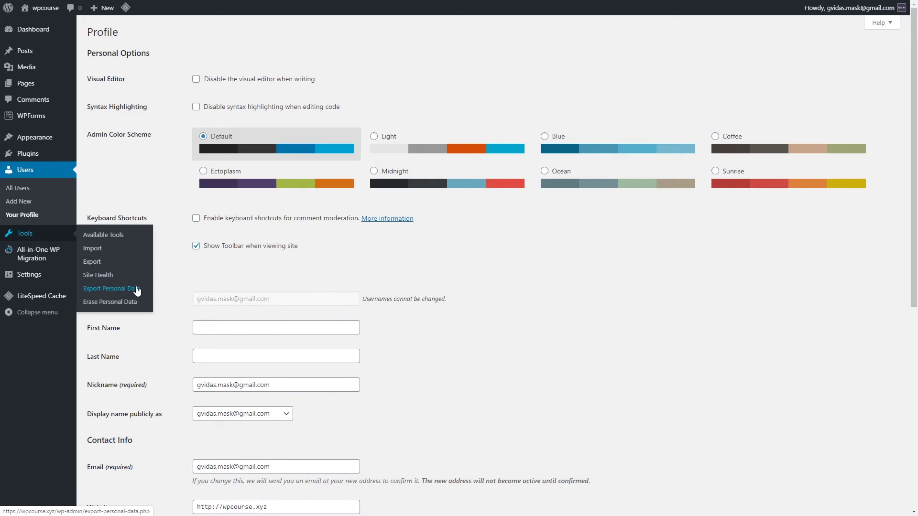
Step: Open Tools > Site Health, rated Good with three recommended improvements
left_click(108, 281)
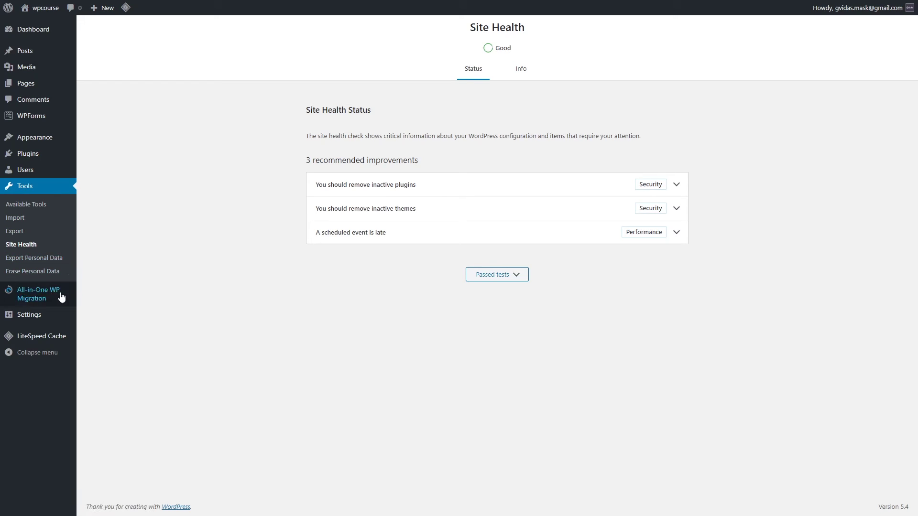
mouse_move(53, 298)
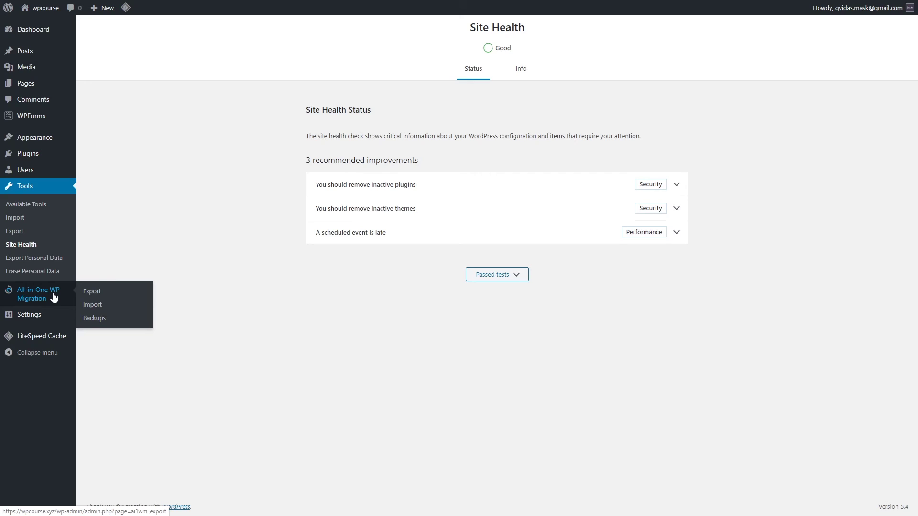
mouse_move(45, 319)
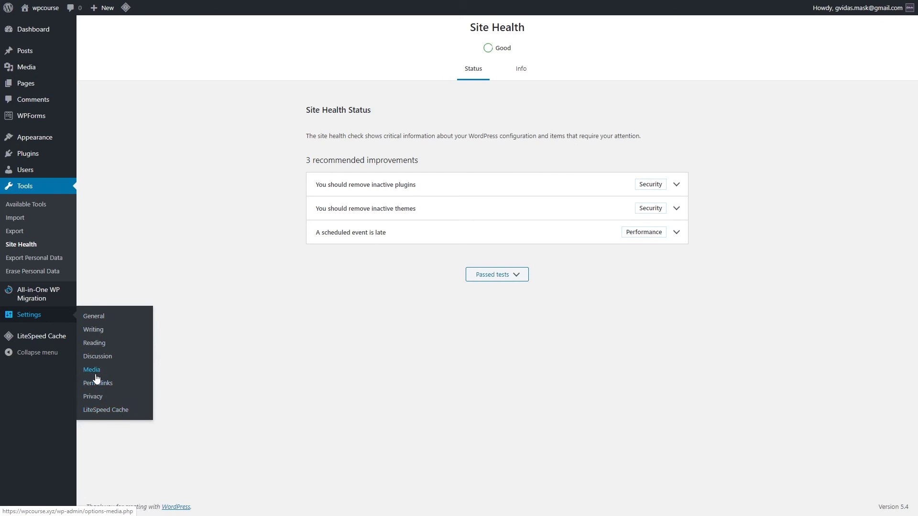
mouse_move(29, 340)
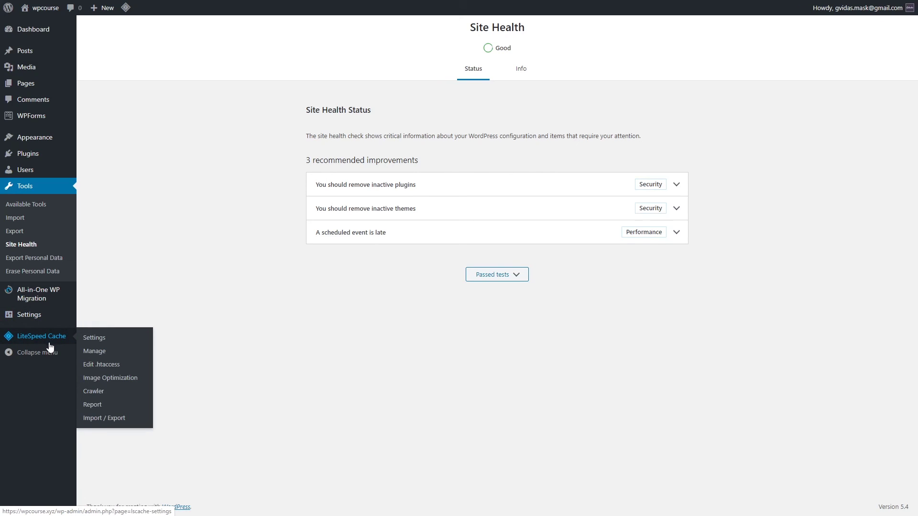